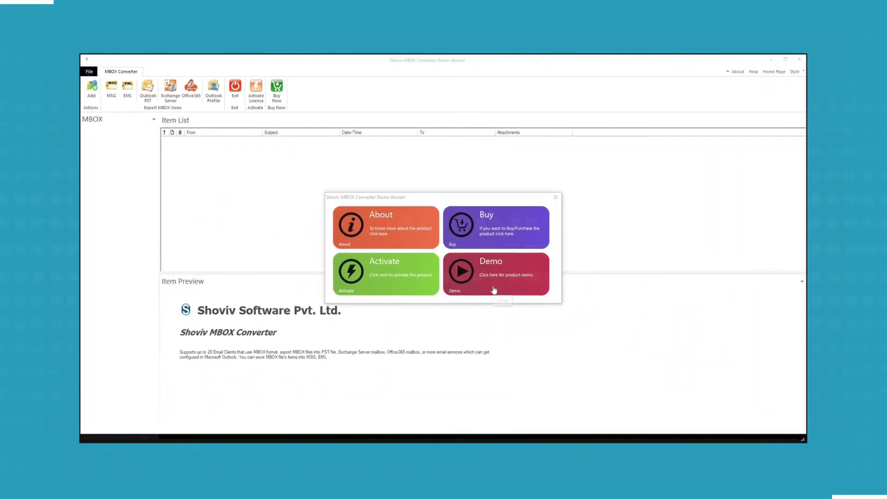
Step: Continue in demo mode and add the mailbox folder on drive D: as the MBOX source
click(492, 289)
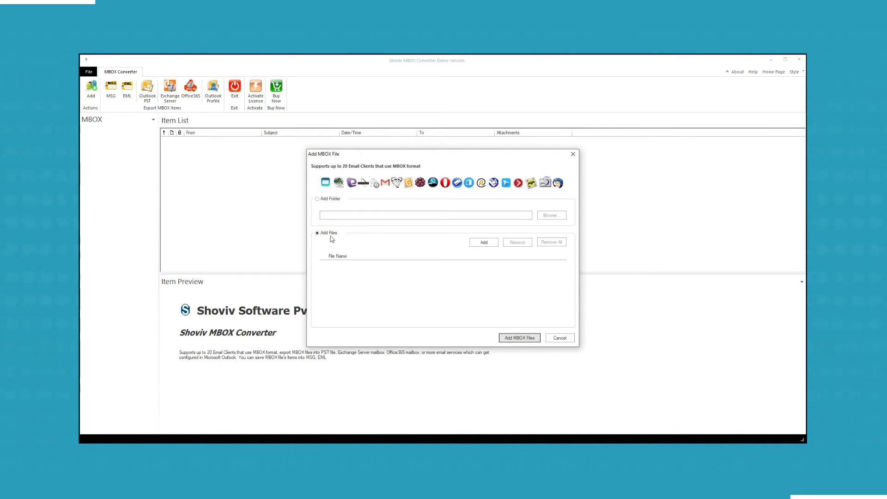
click(318, 200)
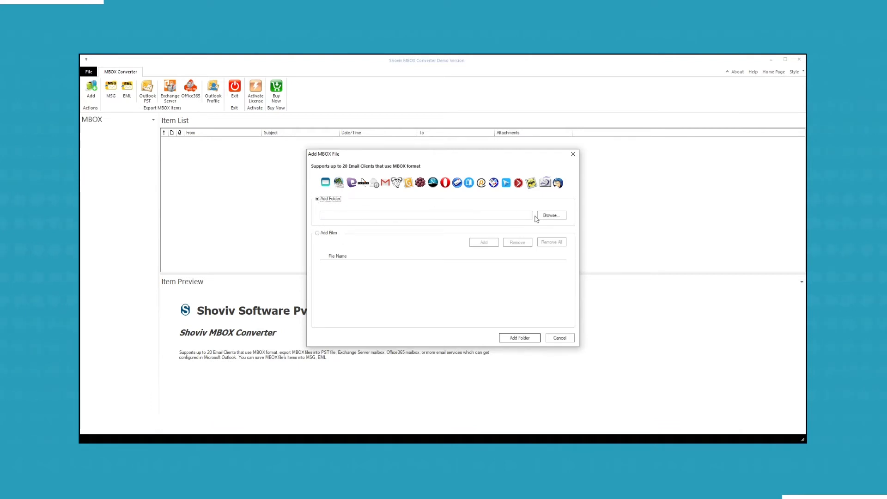
click(549, 215)
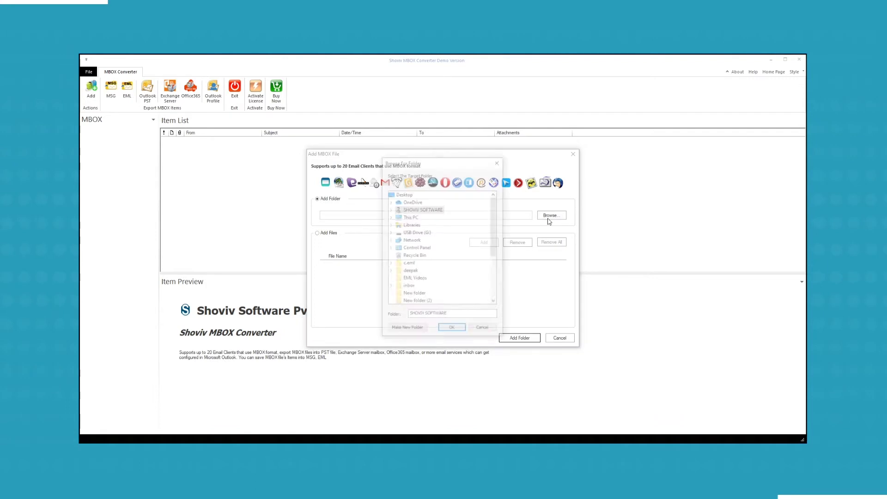
click(390, 217)
scroll(398, 241, down, 2)
click(397, 240)
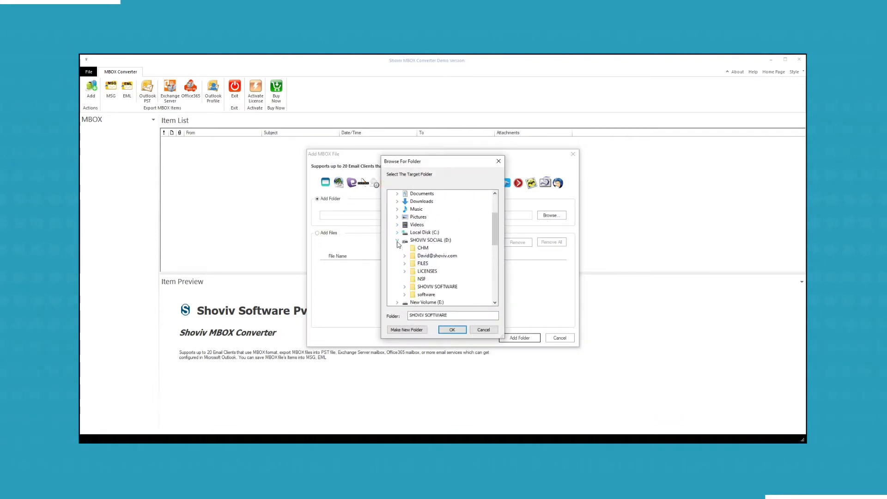
click(433, 256)
click(455, 330)
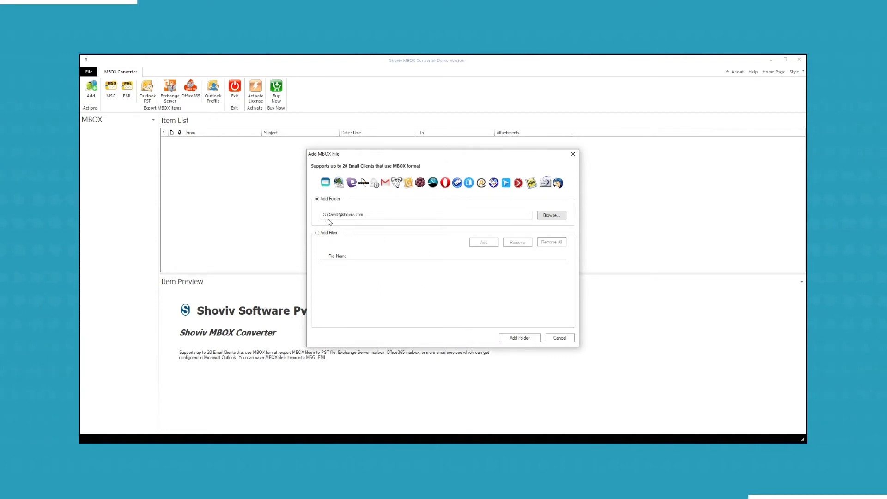
Step: Load the folder's MBOX files and list the marketing folder's 83 messages, stopping further loading
click(512, 339)
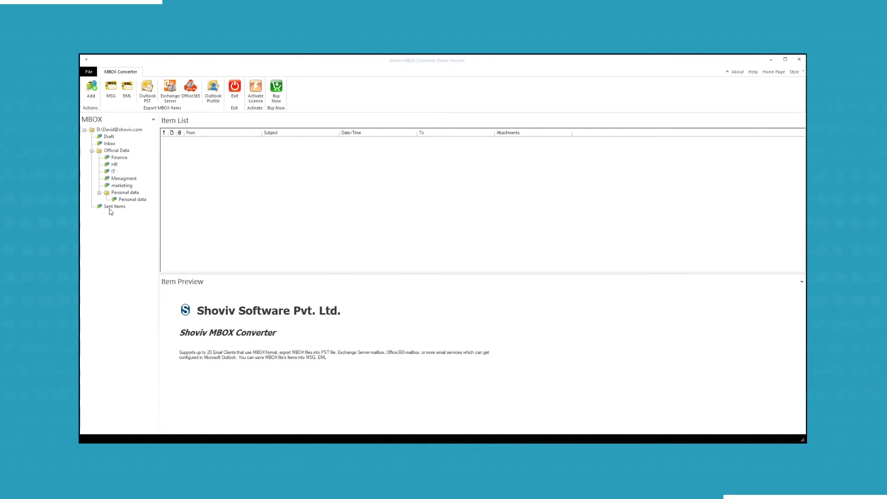
click(118, 186)
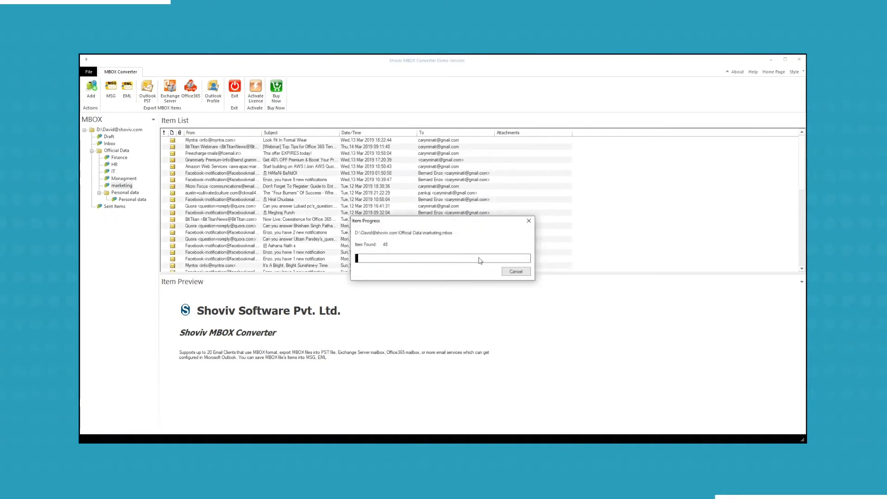
click(515, 272)
click(448, 271)
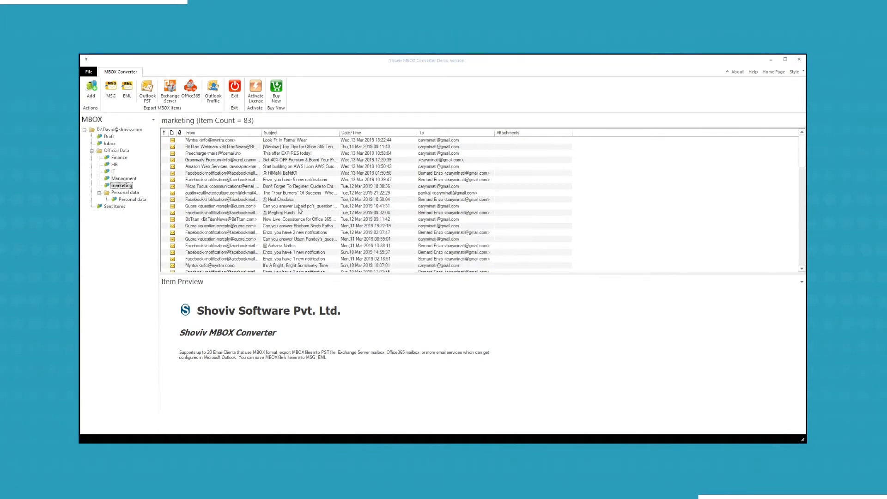
click(148, 97)
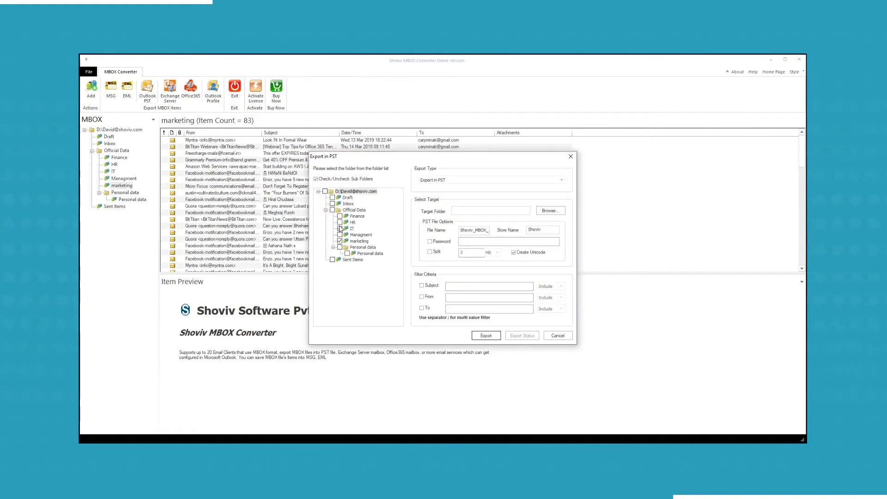
Step: Tick the HR folder for export and keep PST as the export format
click(340, 222)
click(563, 180)
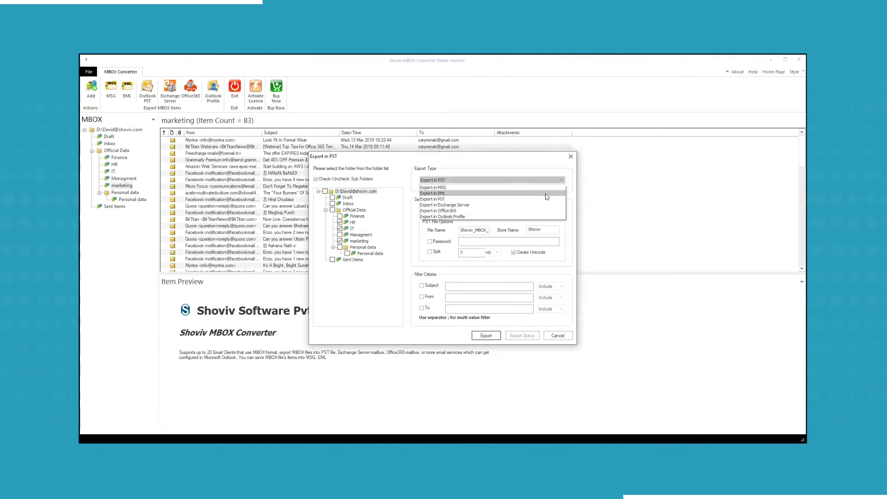
click(510, 200)
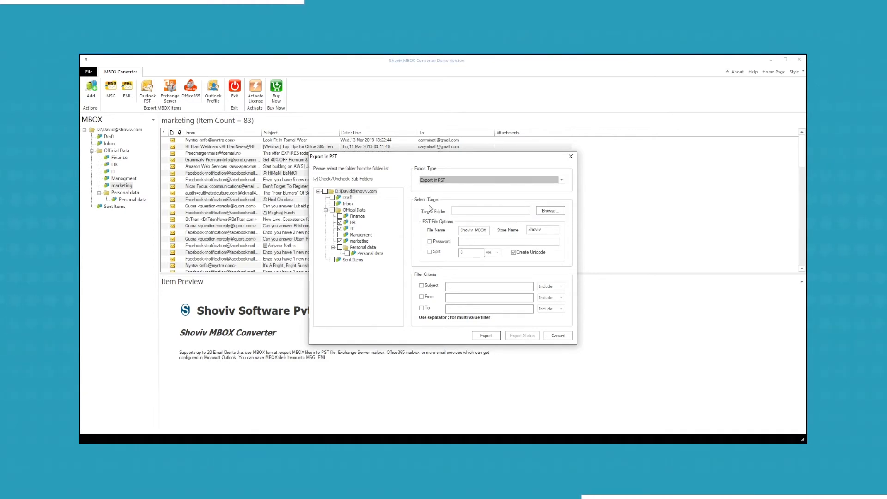
click(550, 211)
Step: Set the export destination to the E:\MBOX to PST folder
double_click(409, 217)
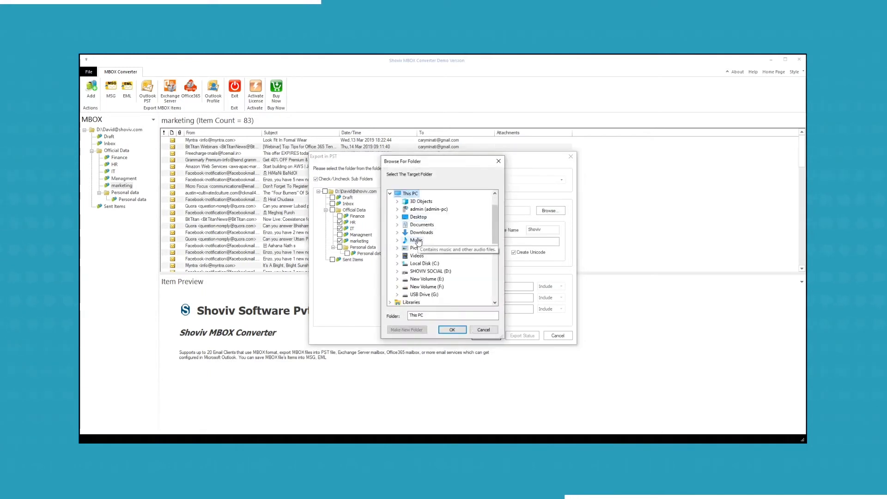
scroll(416, 240, down, 2)
double_click(426, 248)
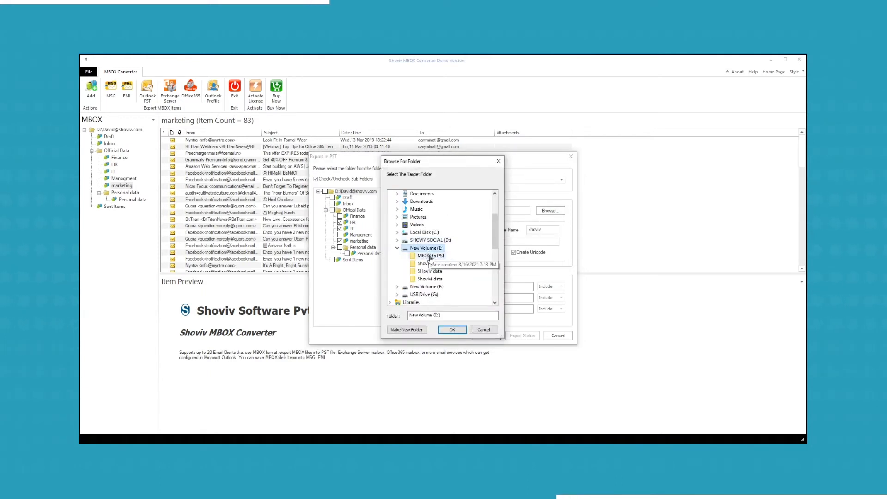
click(430, 257)
click(454, 330)
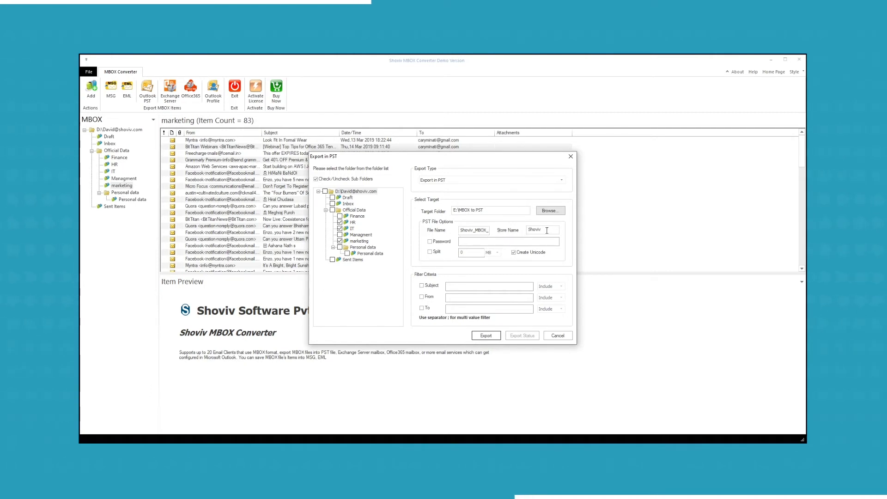
Step: Rename the PST file and store after the mailbox account's e-mail address and enable password protection
drag(461, 230, 498, 231)
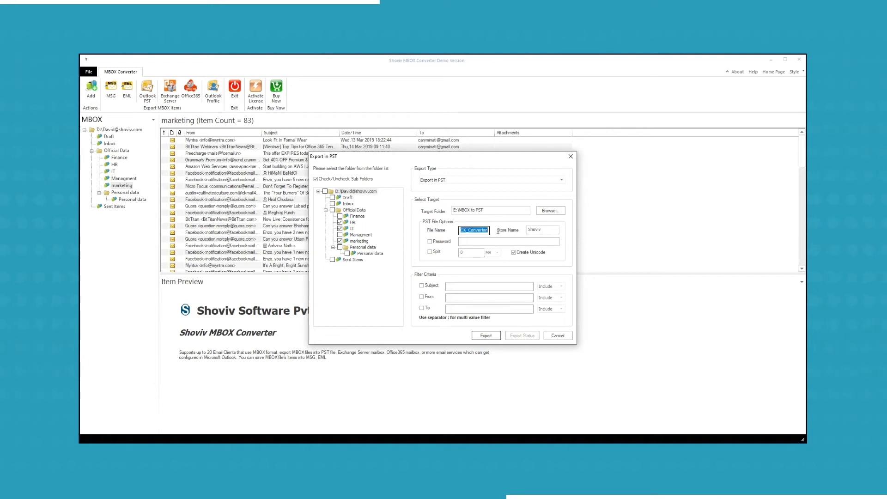
drag(557, 229, 523, 236)
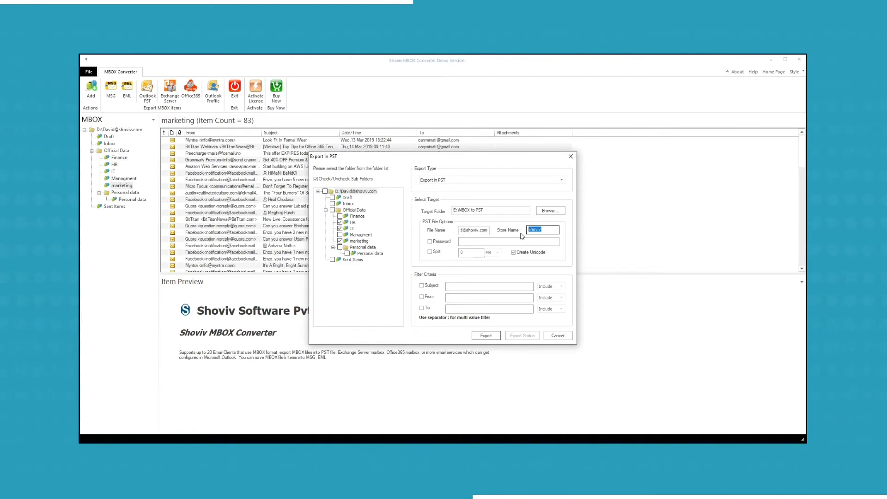
click(431, 242)
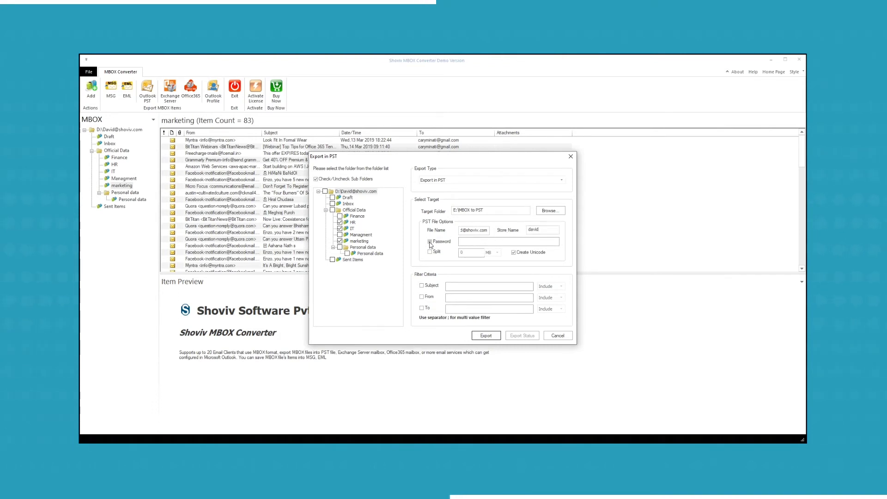
Step: Enter the PST password and split the output into 100 MB parts
click(464, 242)
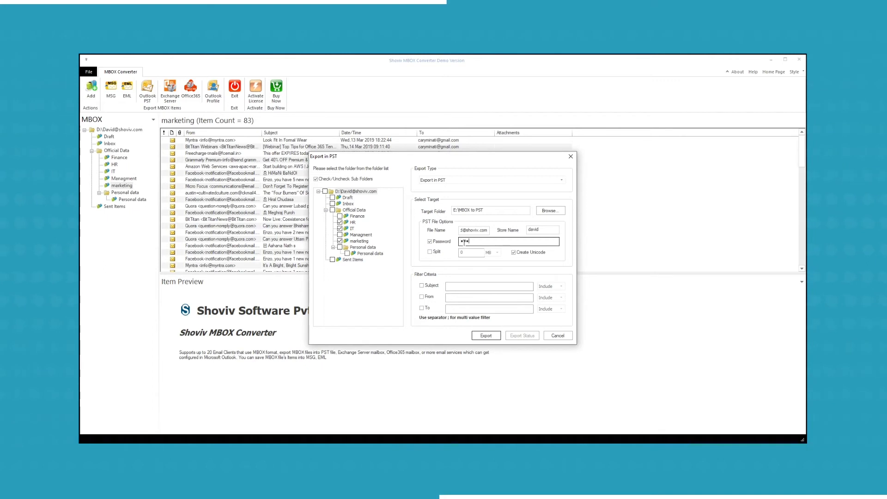
click(430, 252)
click(497, 253)
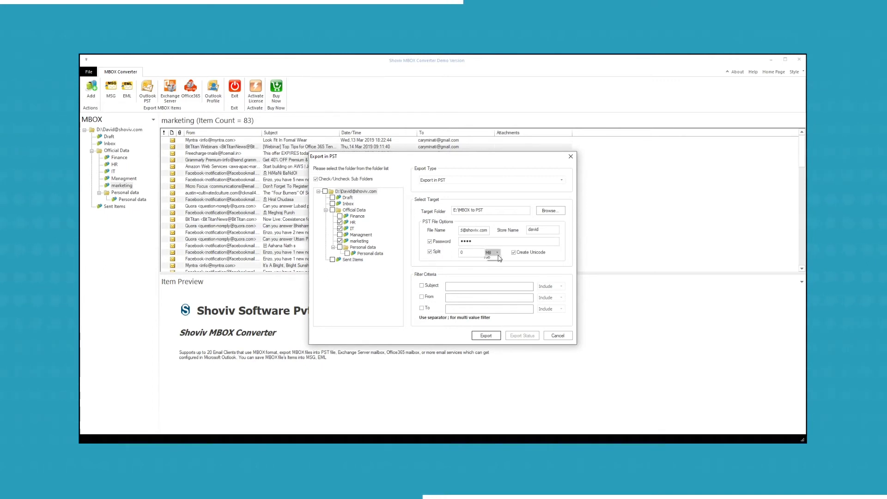
click(488, 259)
double_click(467, 253)
Step: Add filters excluding messages with subject 'enzo' and messages from sender 'quora'
click(421, 285)
click(457, 288)
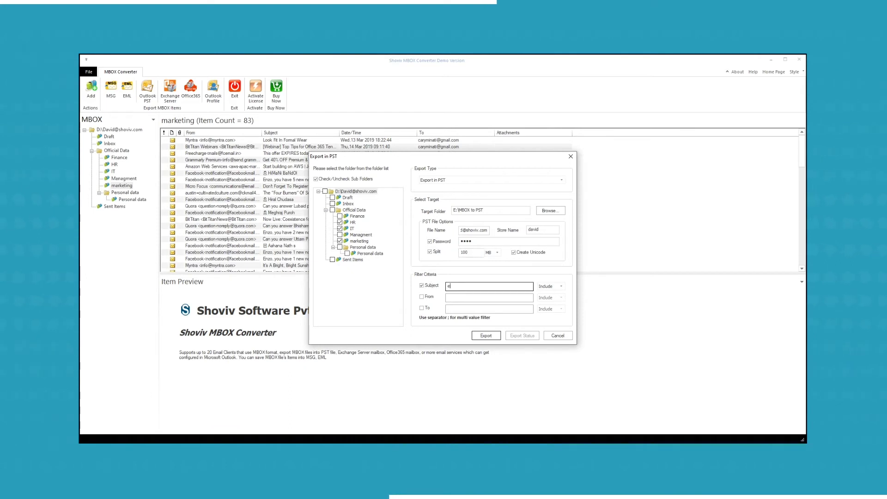
click(546, 287)
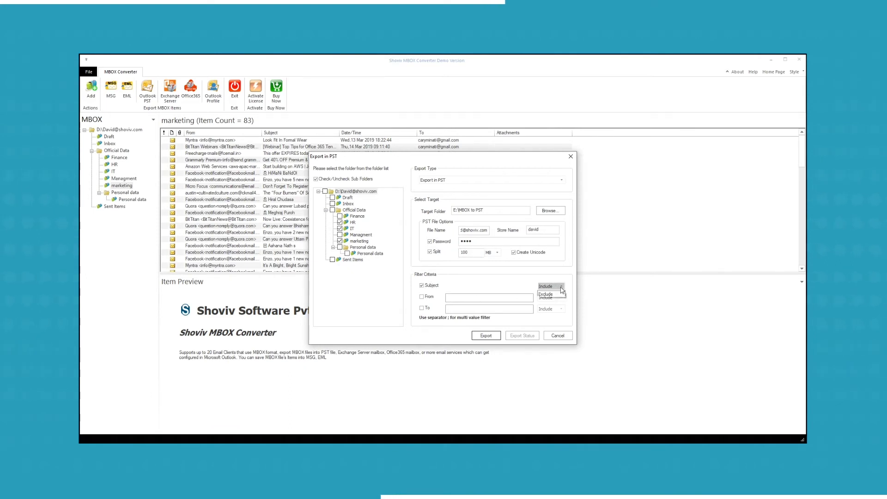
click(548, 299)
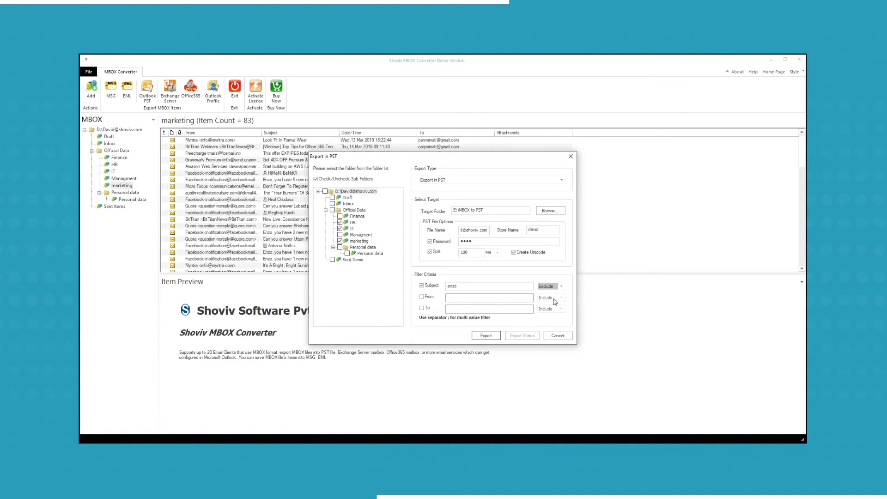
click(426, 300)
click(466, 298)
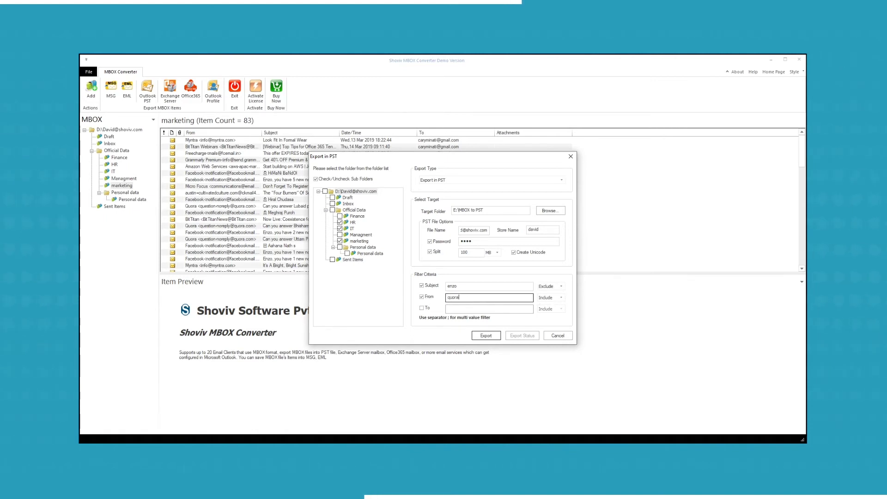
click(562, 298)
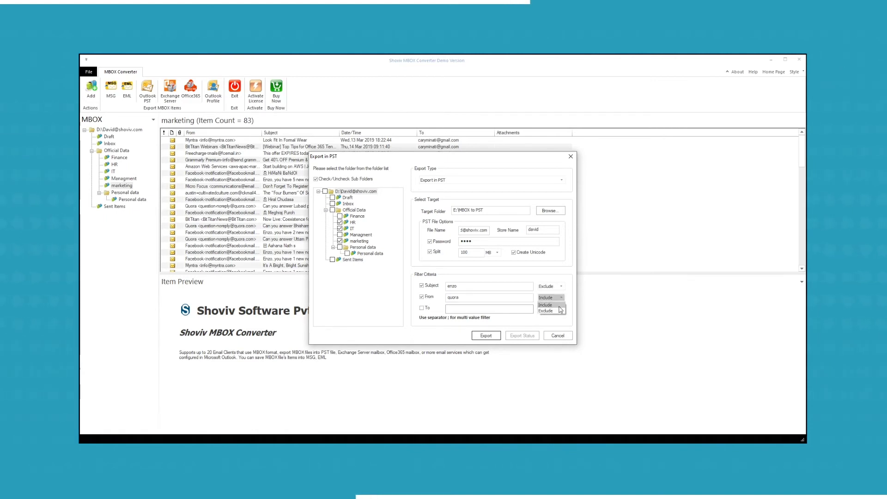
click(547, 311)
Step: Add an Include filter for mail sent to the chosen recipient address
click(421, 308)
click(450, 310)
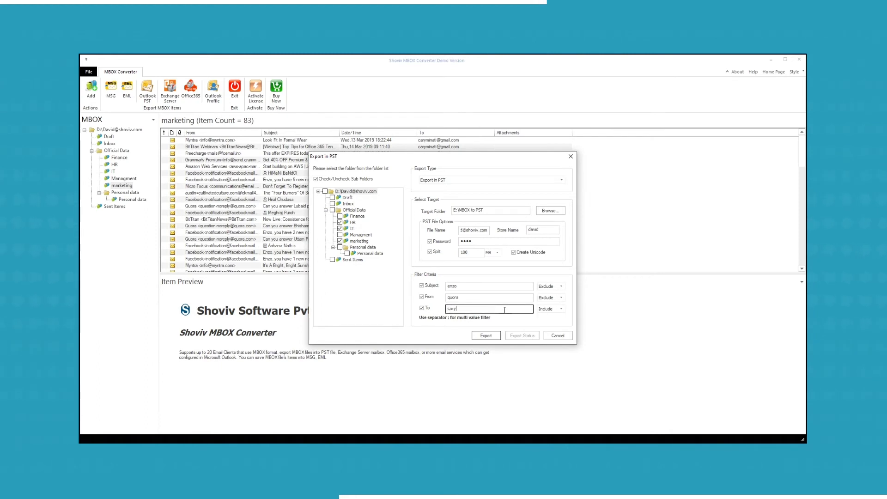
click(562, 308)
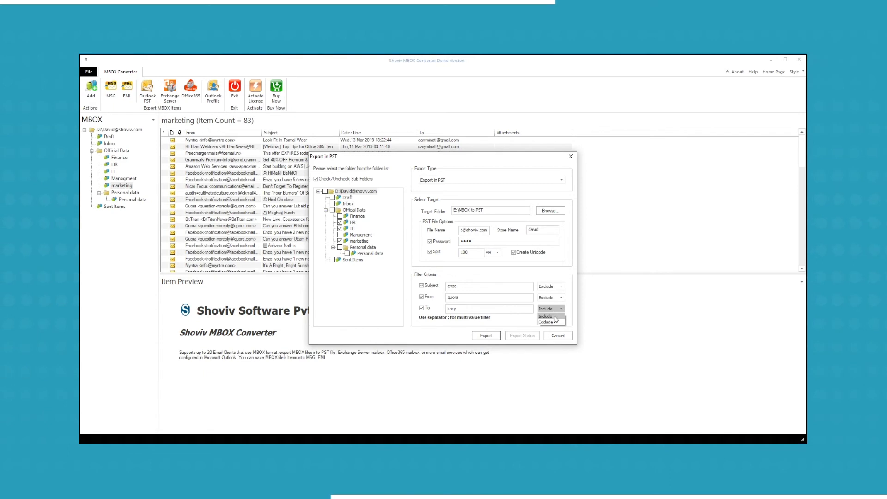
click(554, 317)
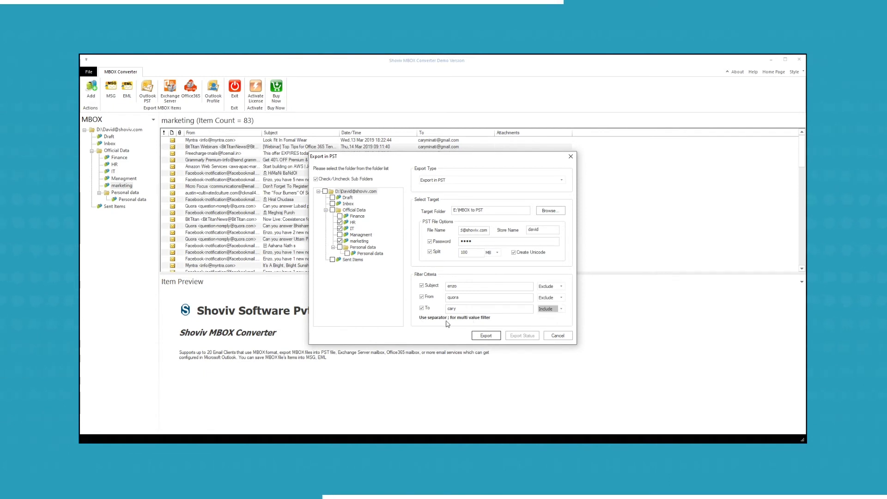
Step: Start the export, trim target folders two levels, and place HR under the account holder's folder
click(485, 336)
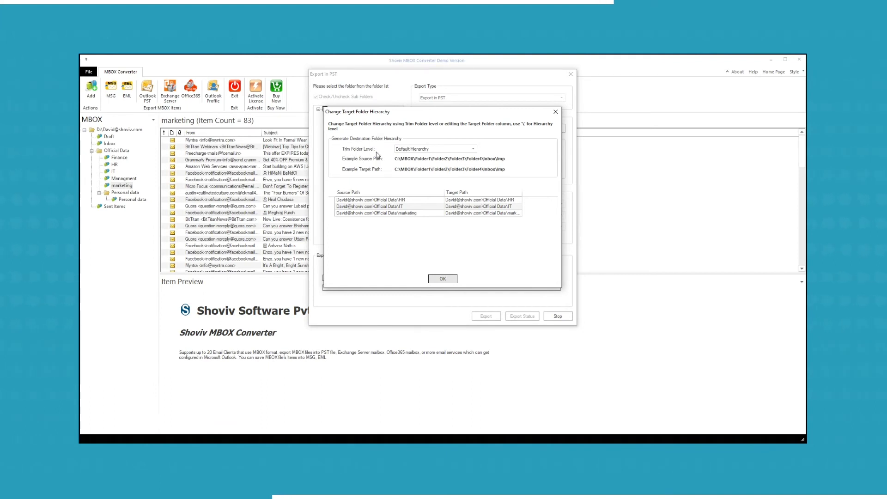
click(474, 149)
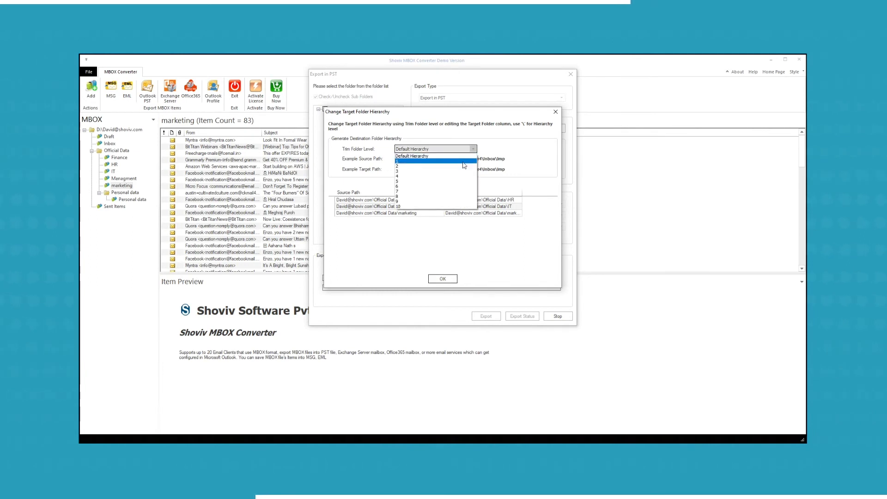
click(465, 161)
click(474, 149)
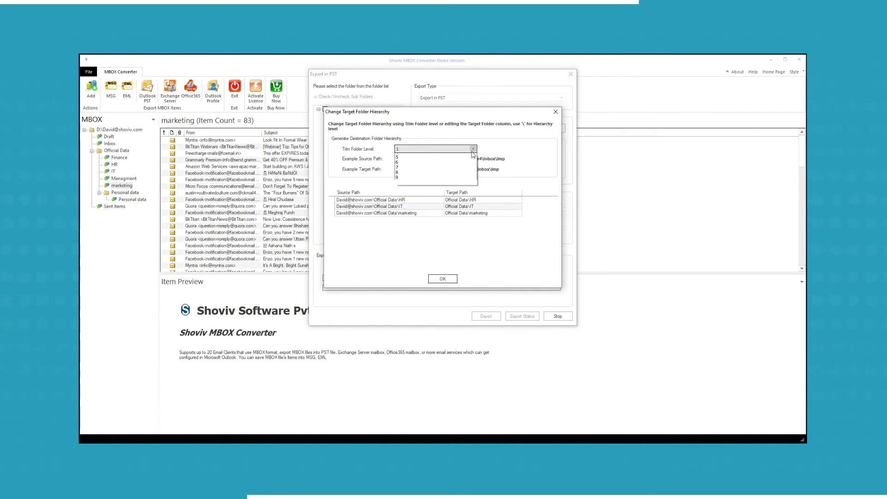
click(462, 169)
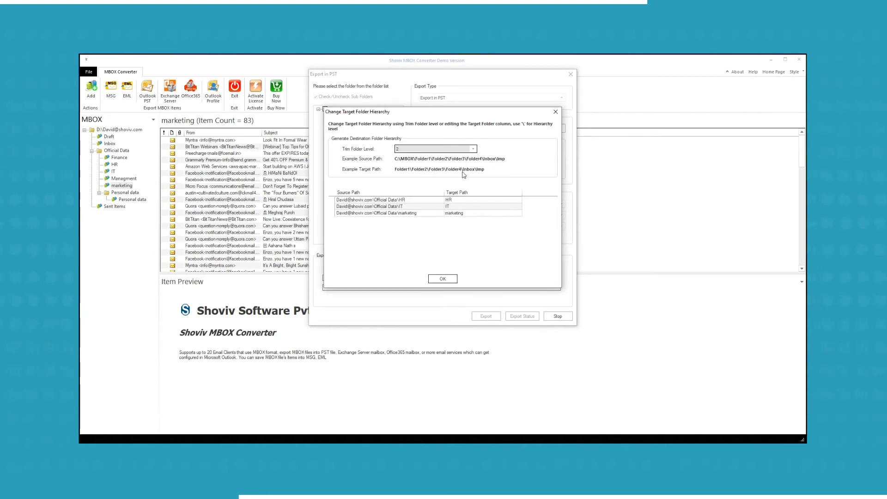
click(473, 150)
click(460, 189)
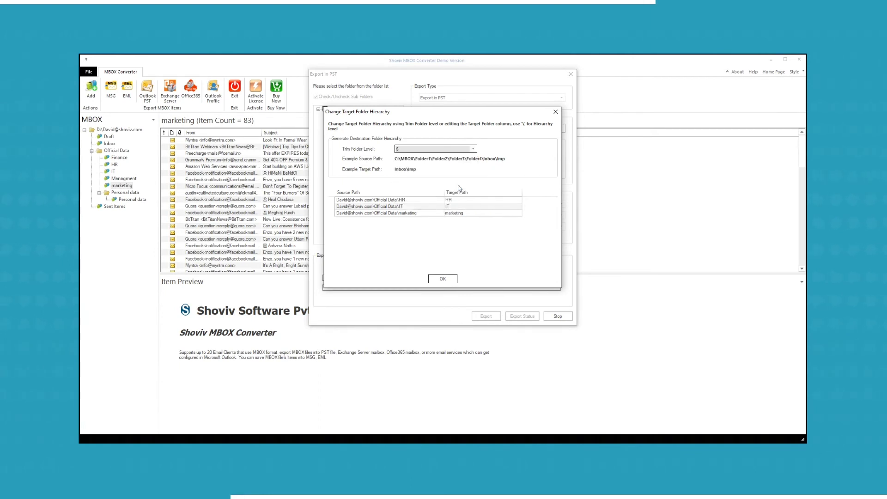
click(474, 149)
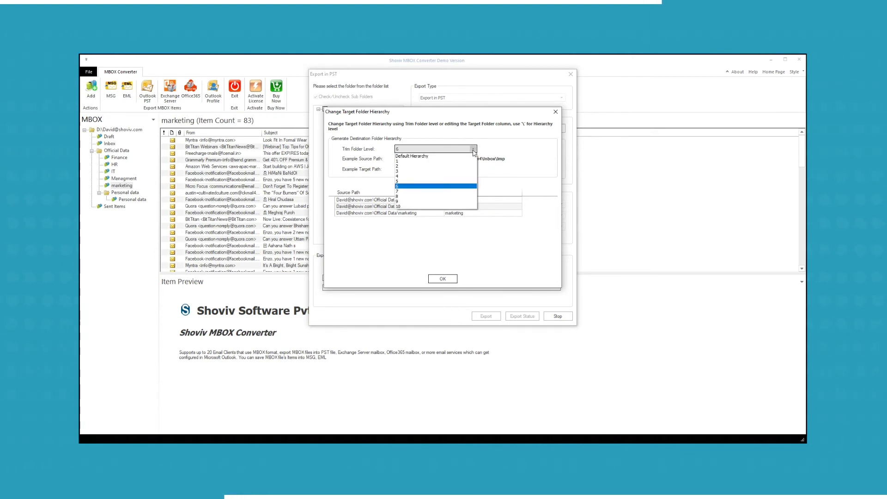
click(440, 166)
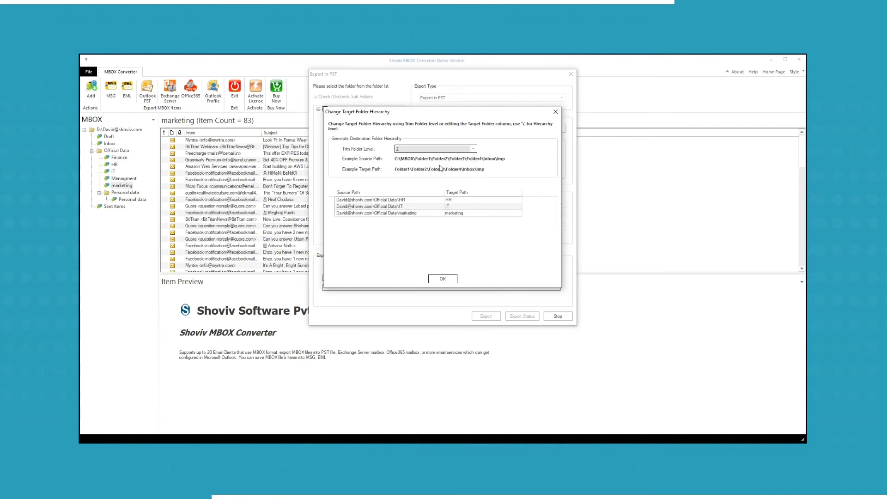
click(447, 200)
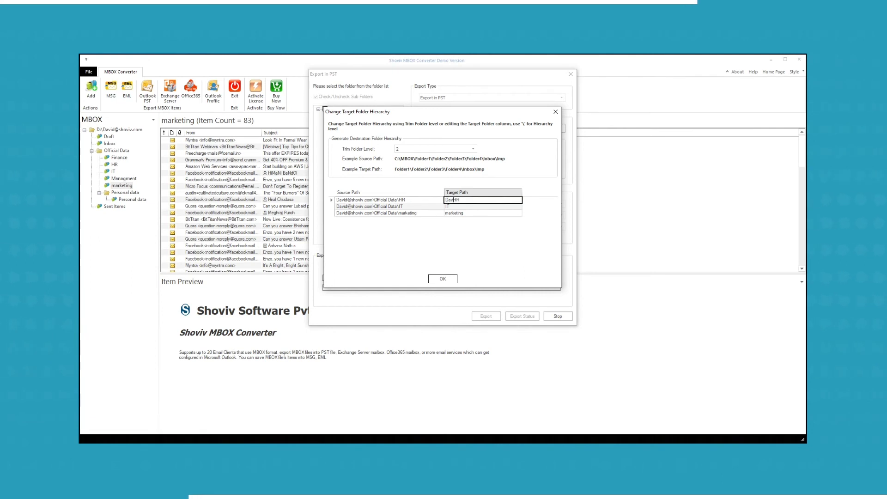
text(David\)
Step: Accept the folder hierarchy and demo warning so the export runs, processing 69 of 150 items
click(443, 279)
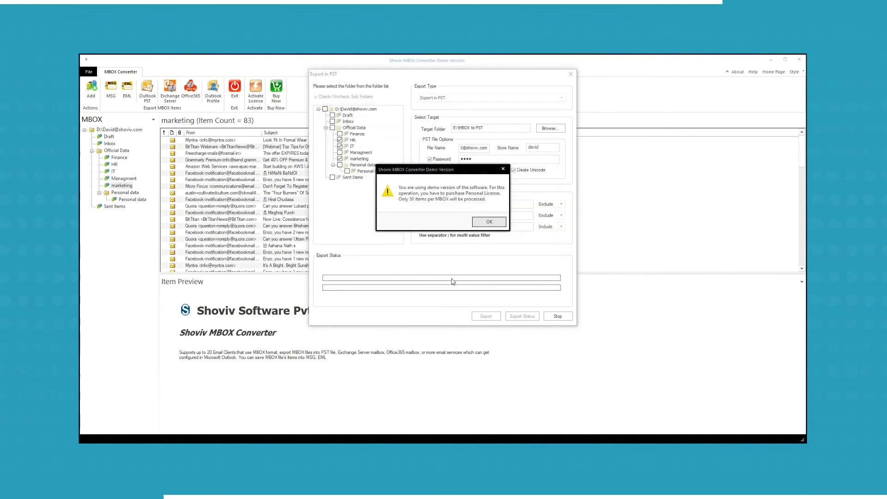
click(489, 222)
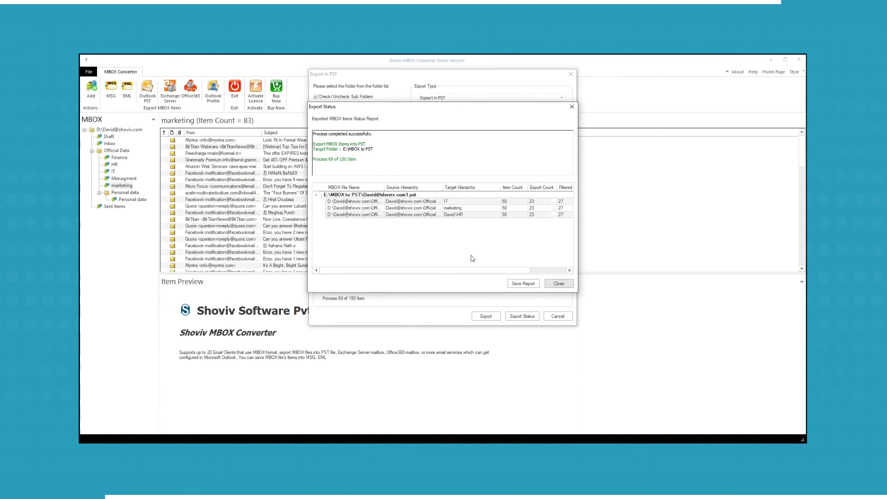
drag(474, 271, 516, 274)
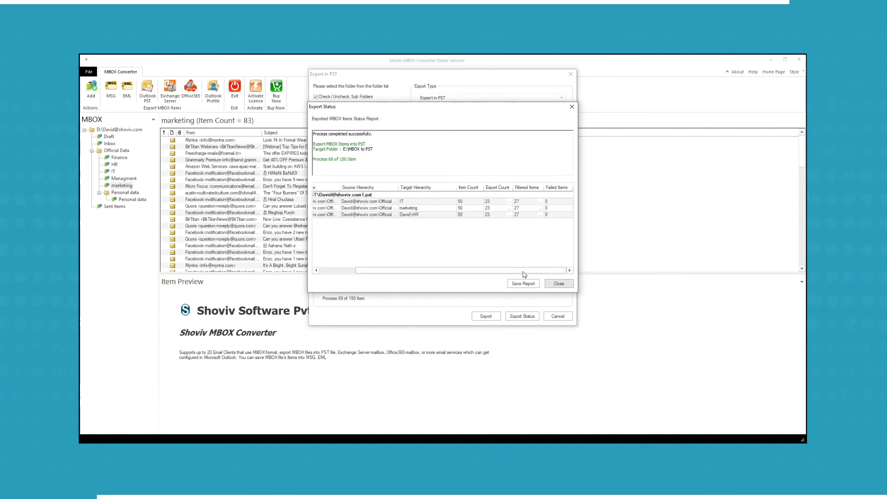
Step: Review the IT folder's exported-items report and begin saving the export status report
click(508, 202)
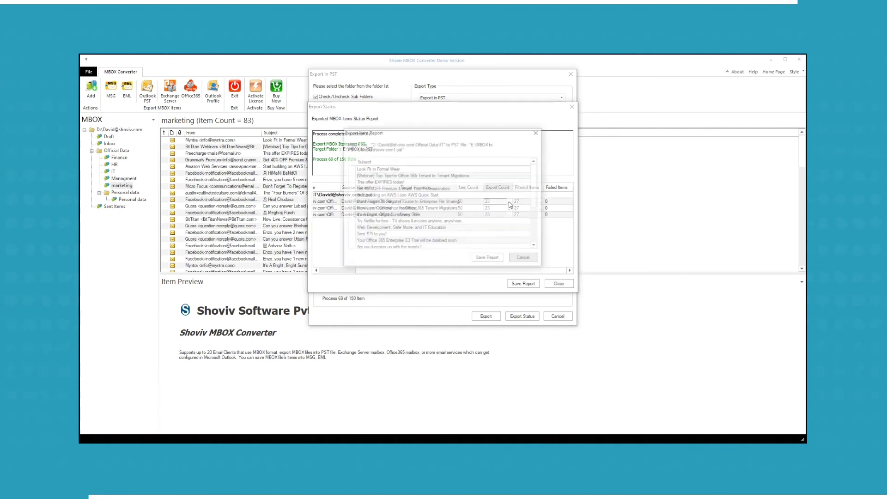
drag(535, 185, 540, 222)
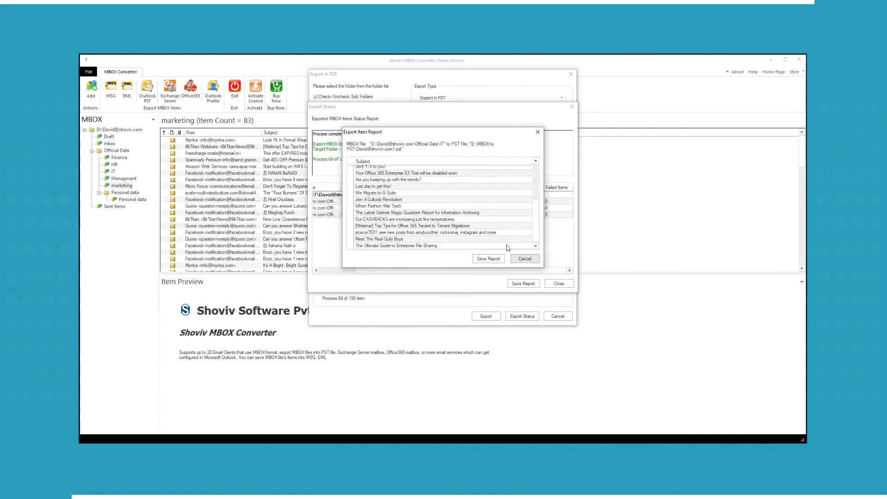
click(523, 260)
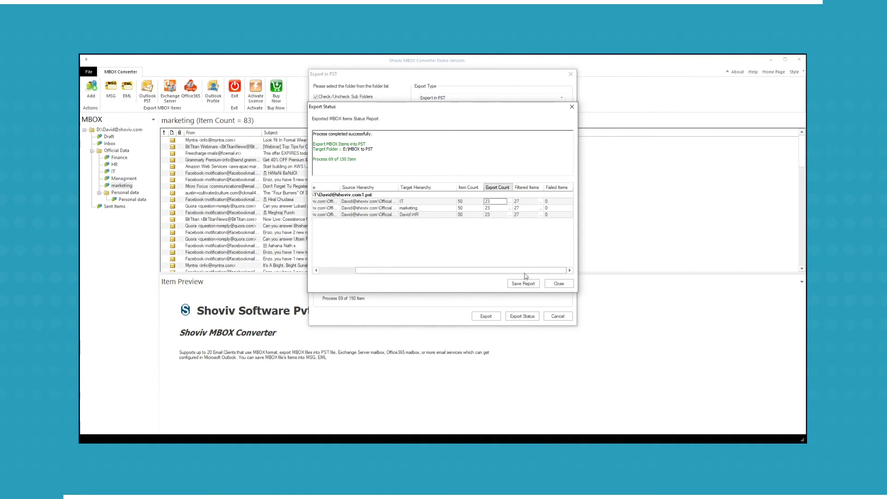
click(522, 287)
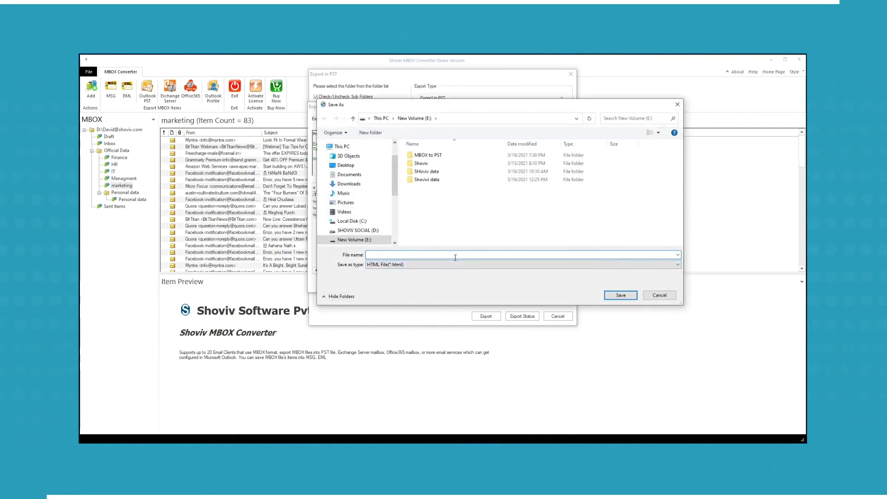
Step: Save the status report as HTML file 'MBOX to pst' on drive E: and open it
text(MBOX to p)
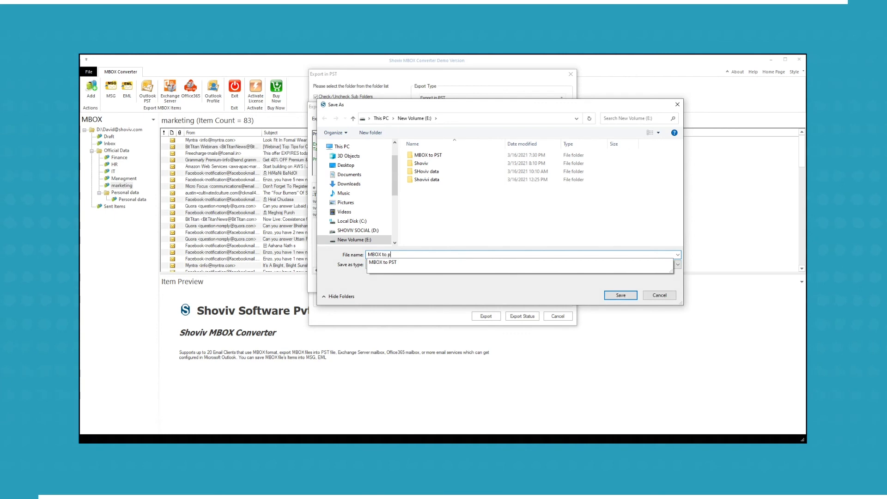
text(st report)
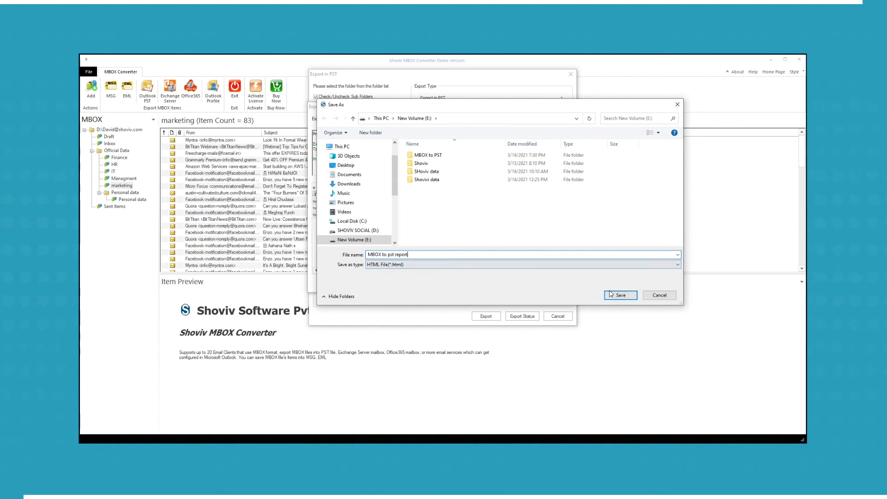
click(613, 295)
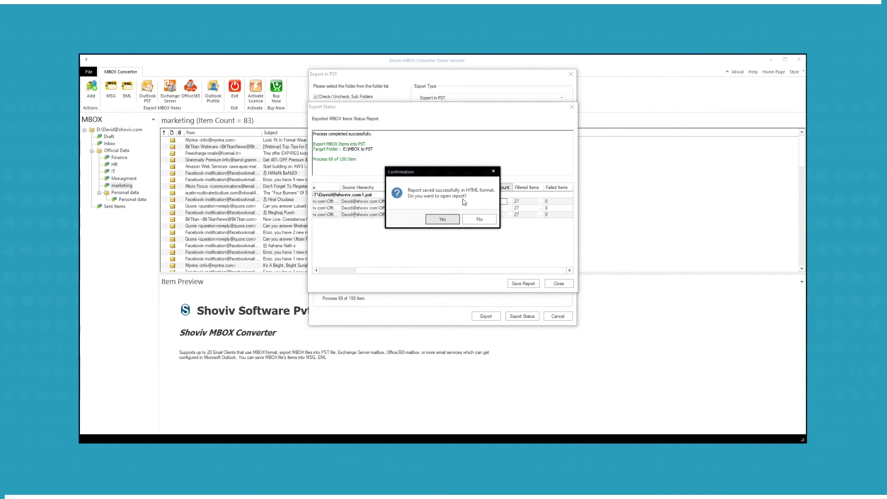
click(443, 220)
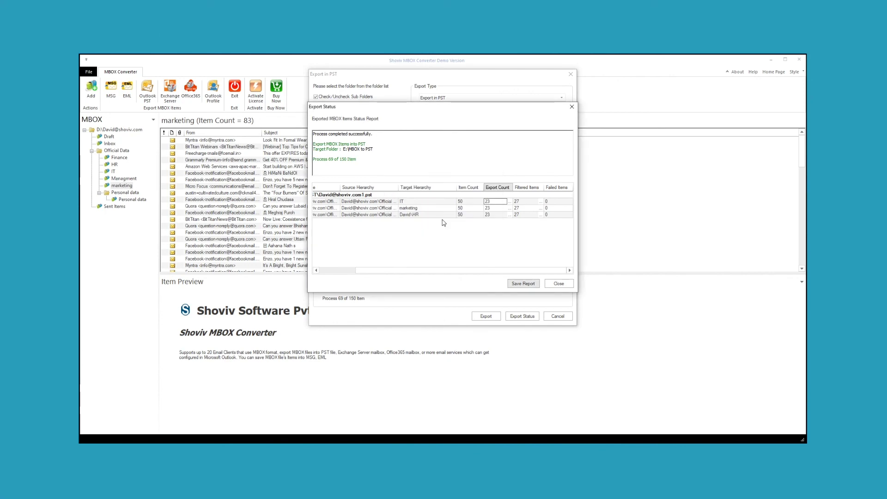